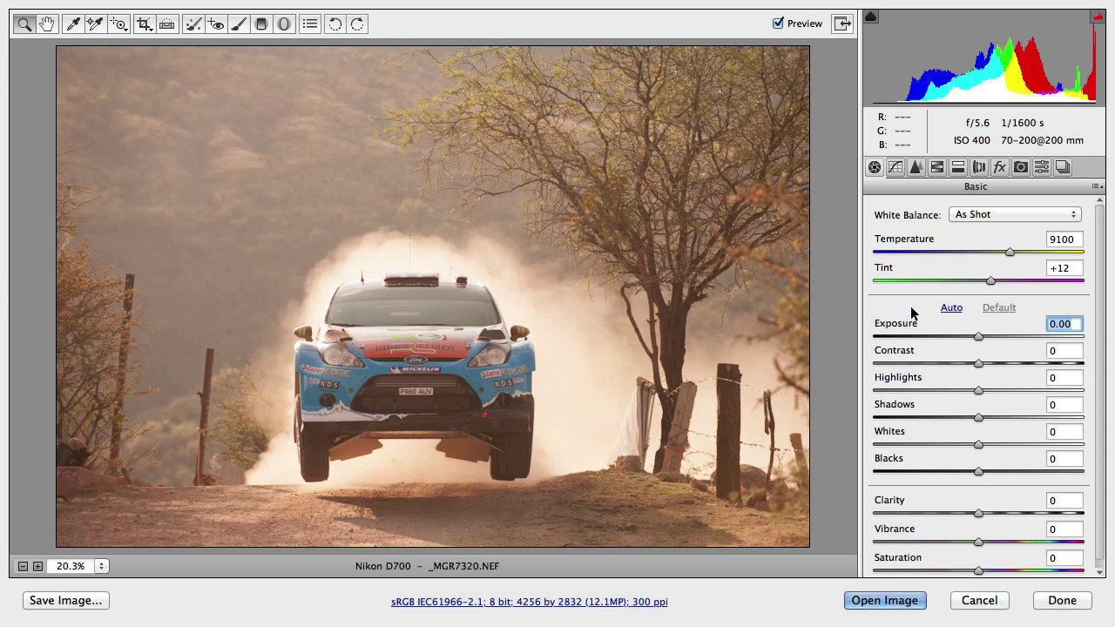
Compare the photo's automatic and default tone settings, and finish with the automatic adjustment applied
scroll(1100, 322, "down", 1)
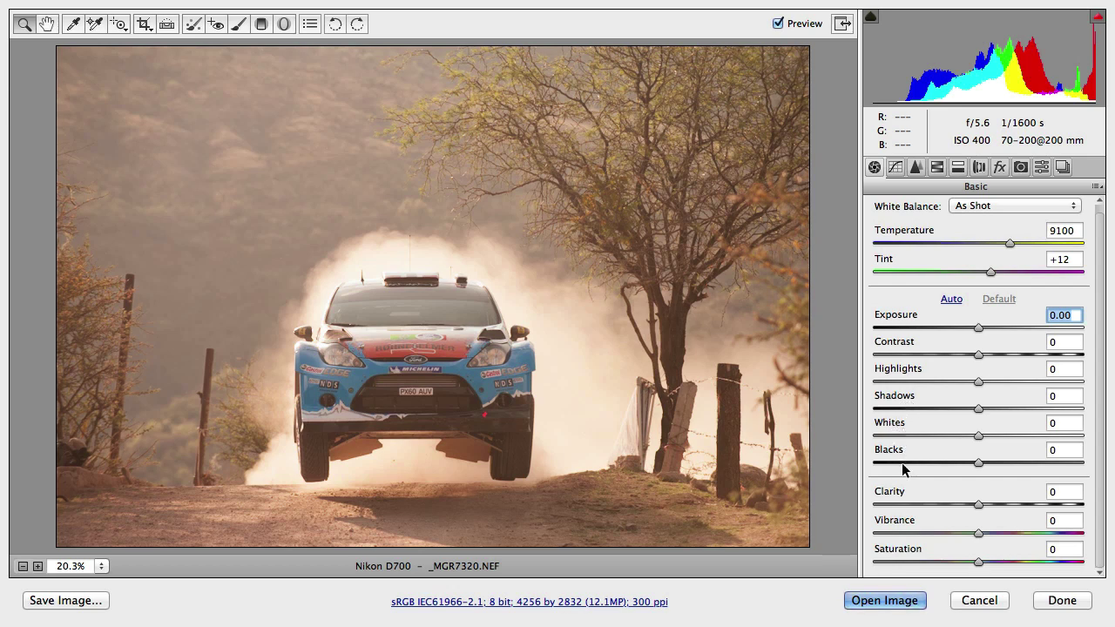
left_click_drag(1101, 309, 1098, 272)
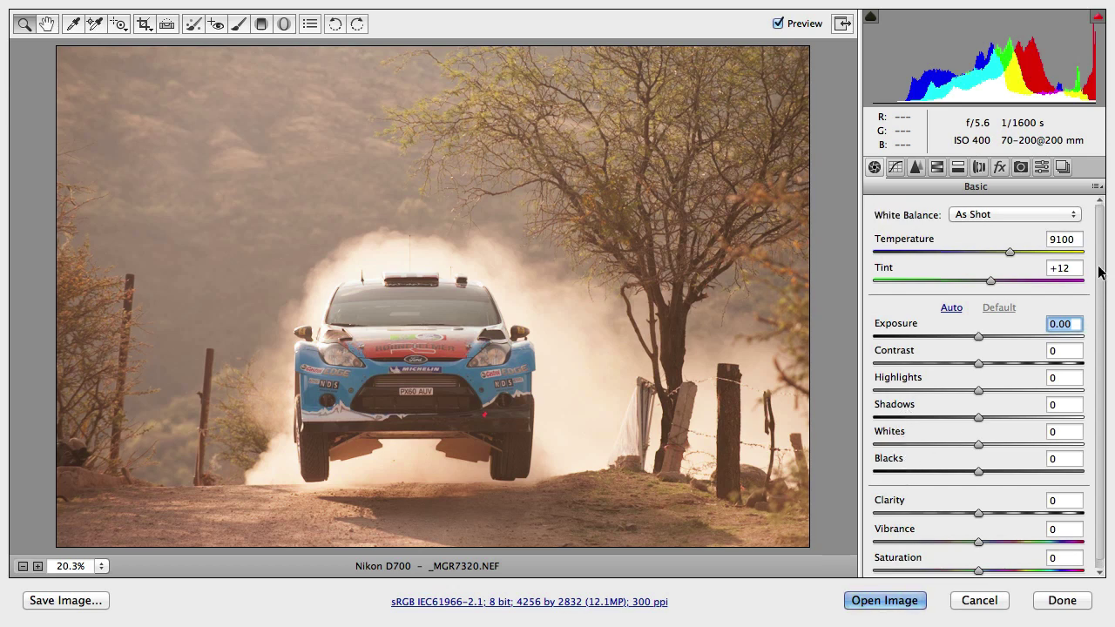
left_click(954, 312)
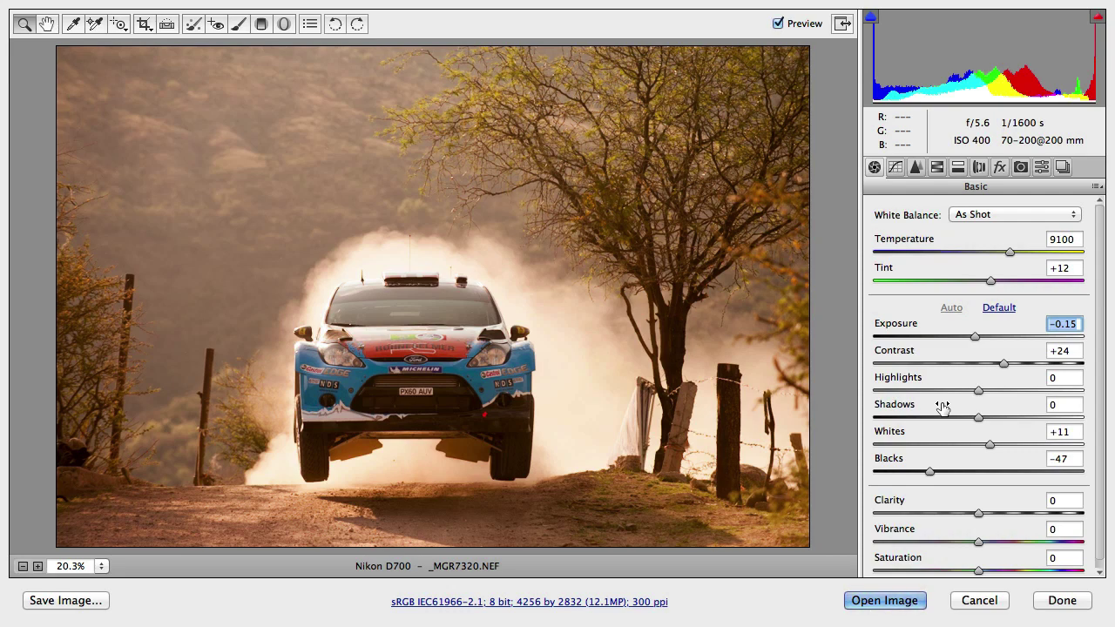
left_click(999, 308)
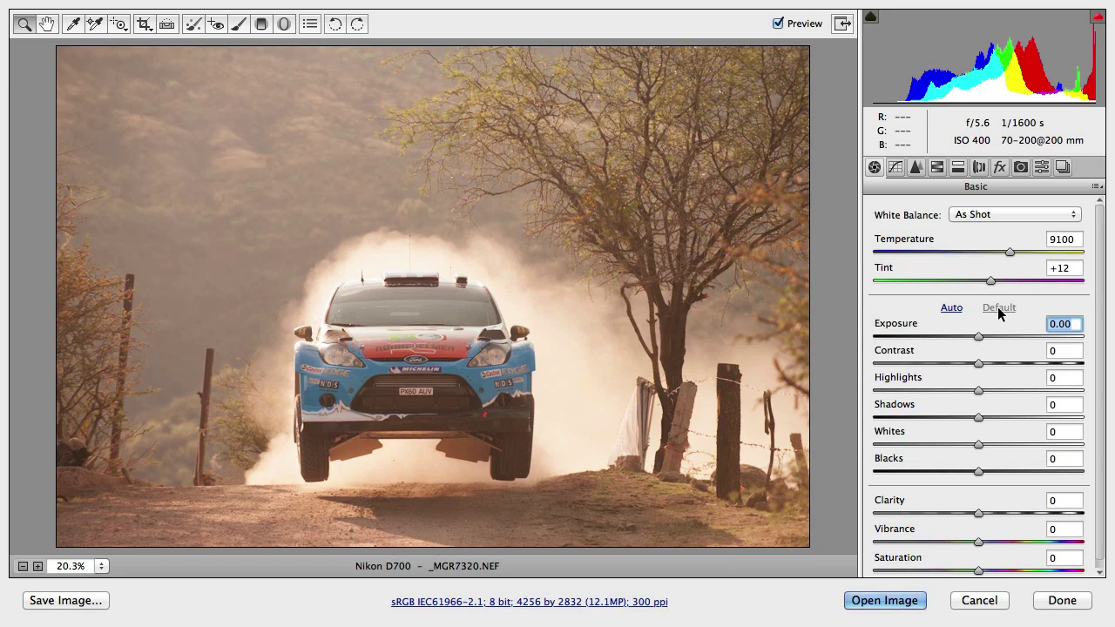
left_click(949, 312)
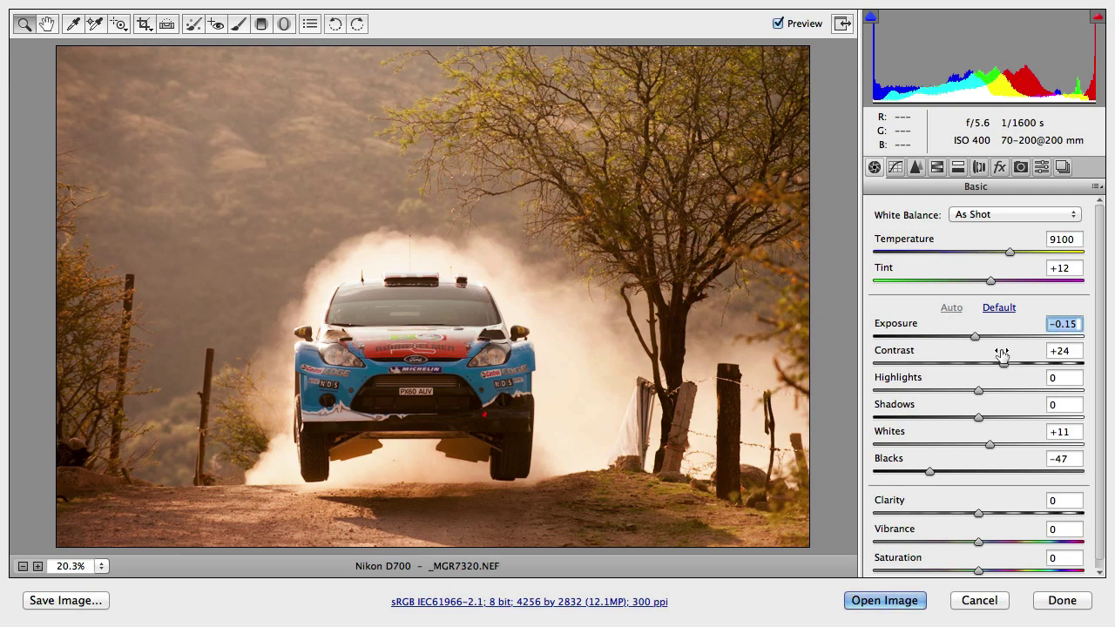
Reset Exposure, Contrast, Whites and Blacks individually to 0
double_click(973, 336)
double_click(1001, 364)
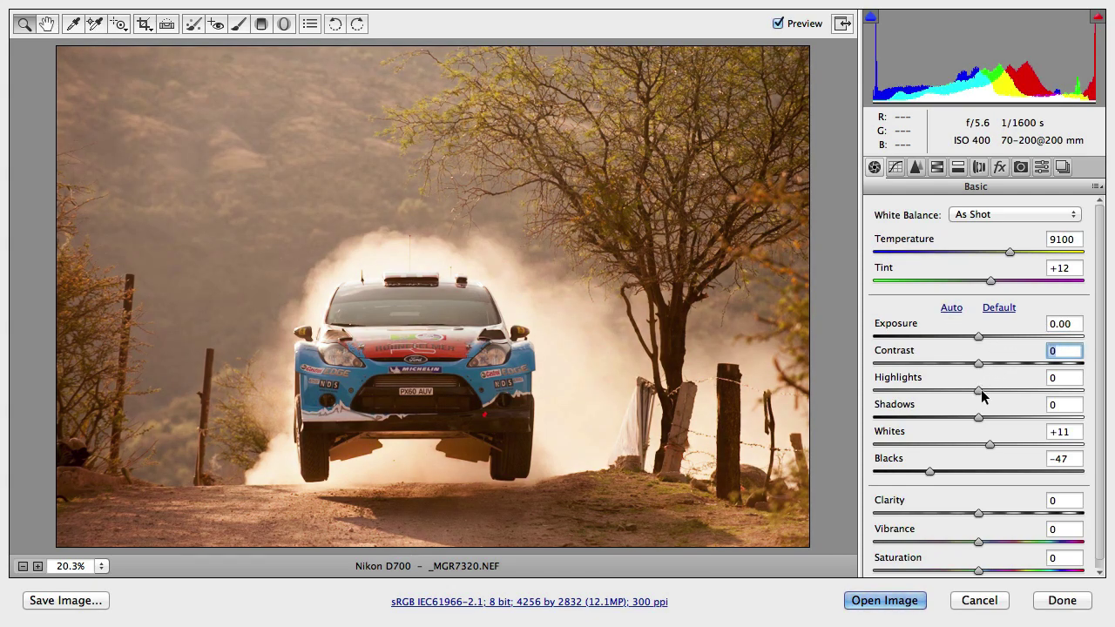
double_click(988, 445)
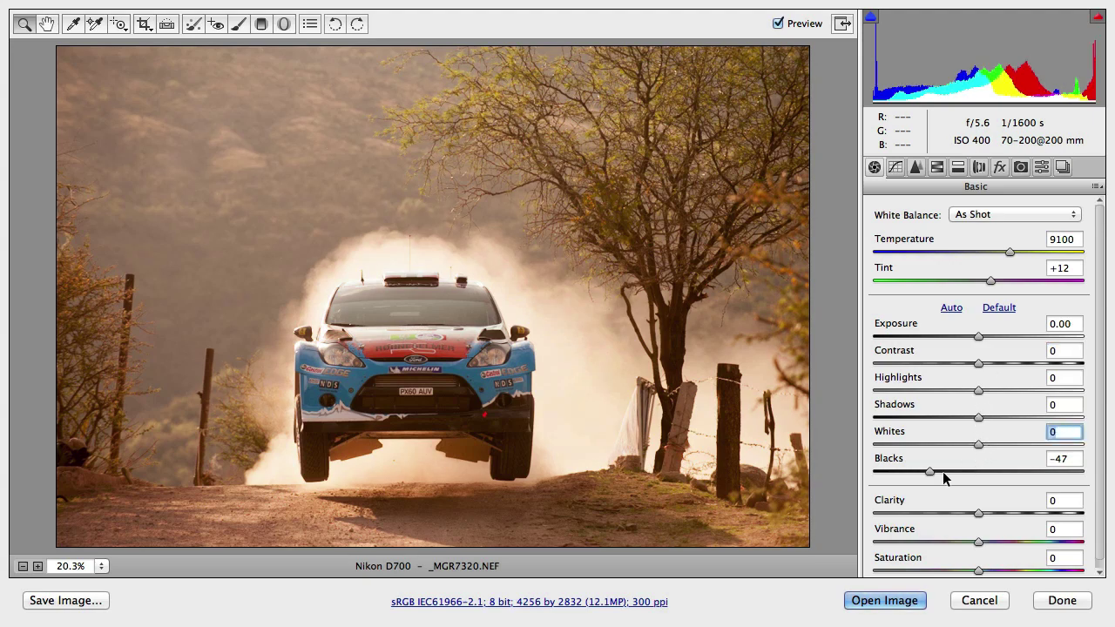
double_click(929, 471)
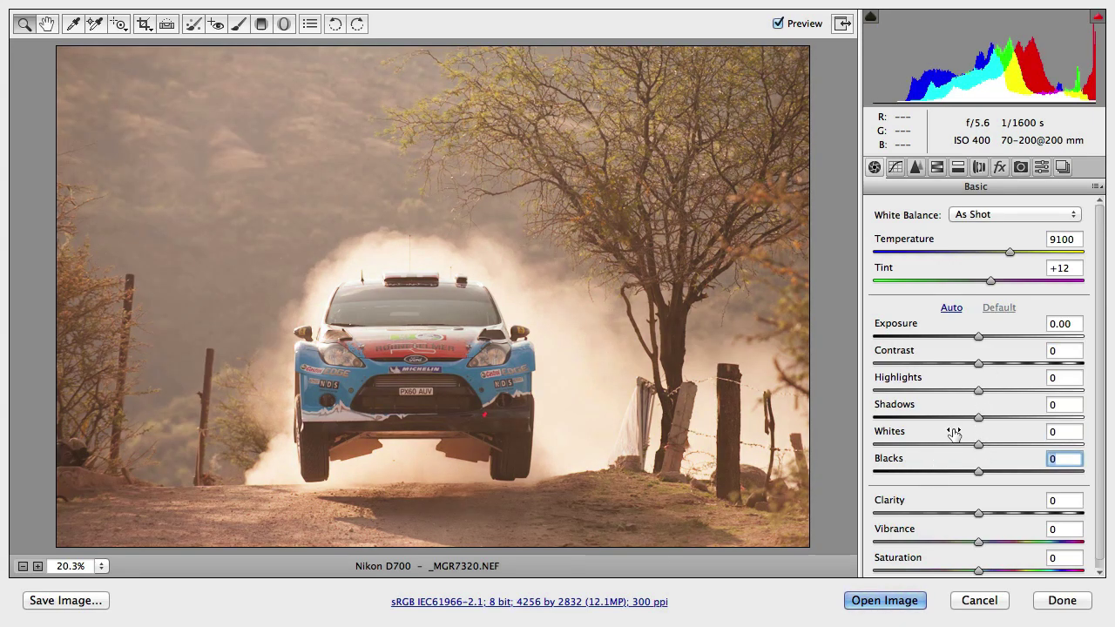
Adjust the tones directly in the histogram: Exposure -0.21, Shadows -17, Blacks -26 and Whites -11
key("alt")
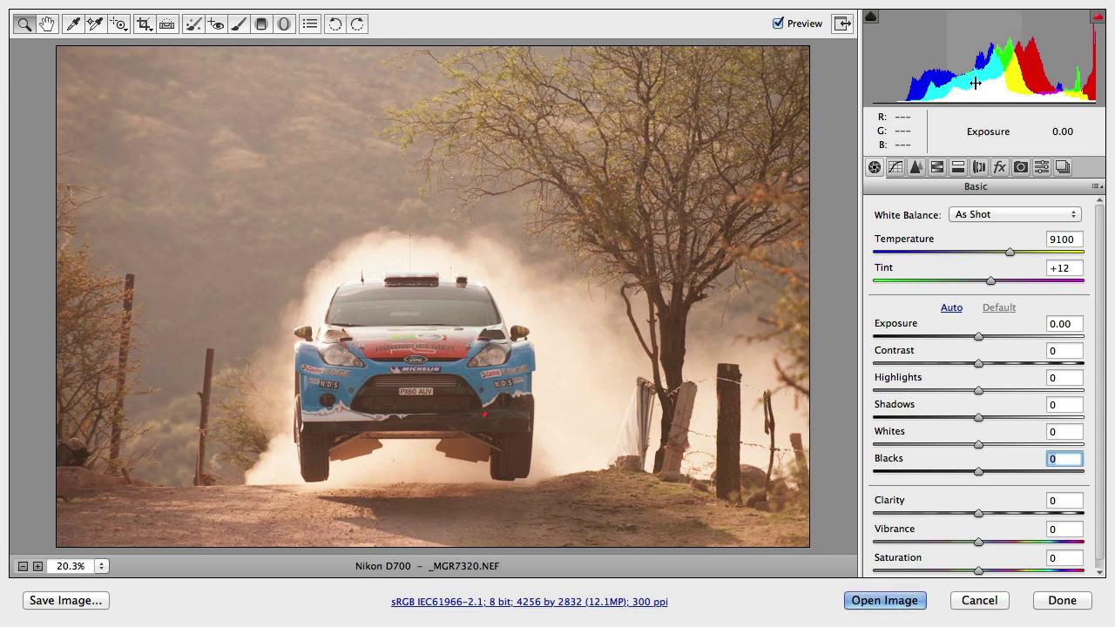
mouse_move(977, 66)
left_mouse_down()
mouse_move(953, 66)
mouse_move(1009, 66)
mouse_move(946, 66)
mouse_move(967, 66)
left_mouse_up()
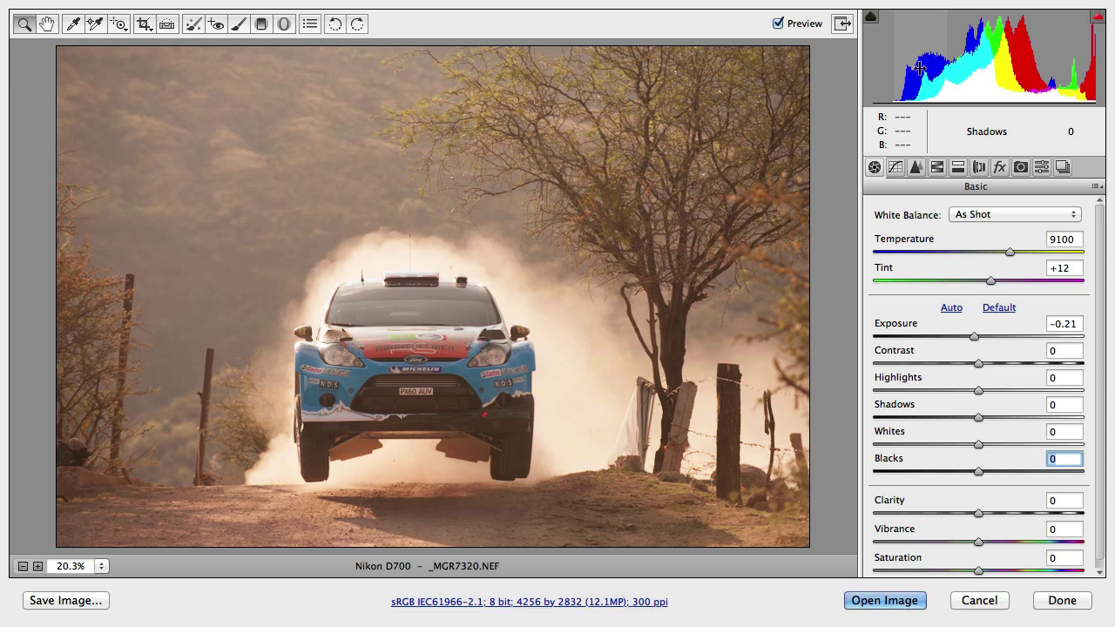
left_click_drag(919, 68, 868, 65)
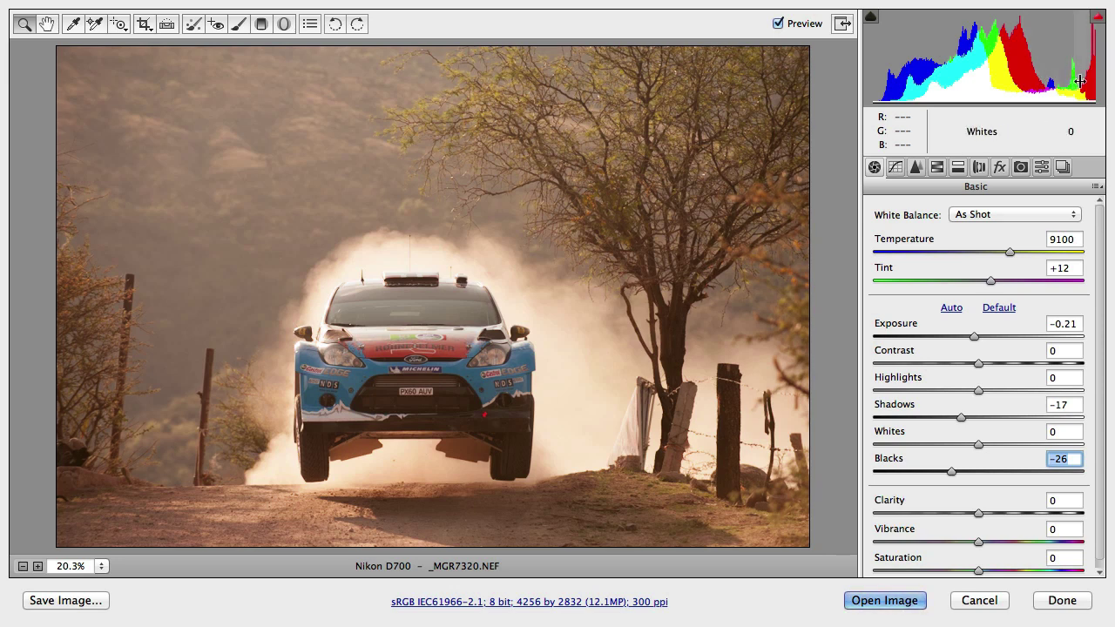
mouse_move(1083, 80)
left_mouse_down()
mouse_move(1064, 80)
mouse_move(1075, 80)
left_mouse_up()
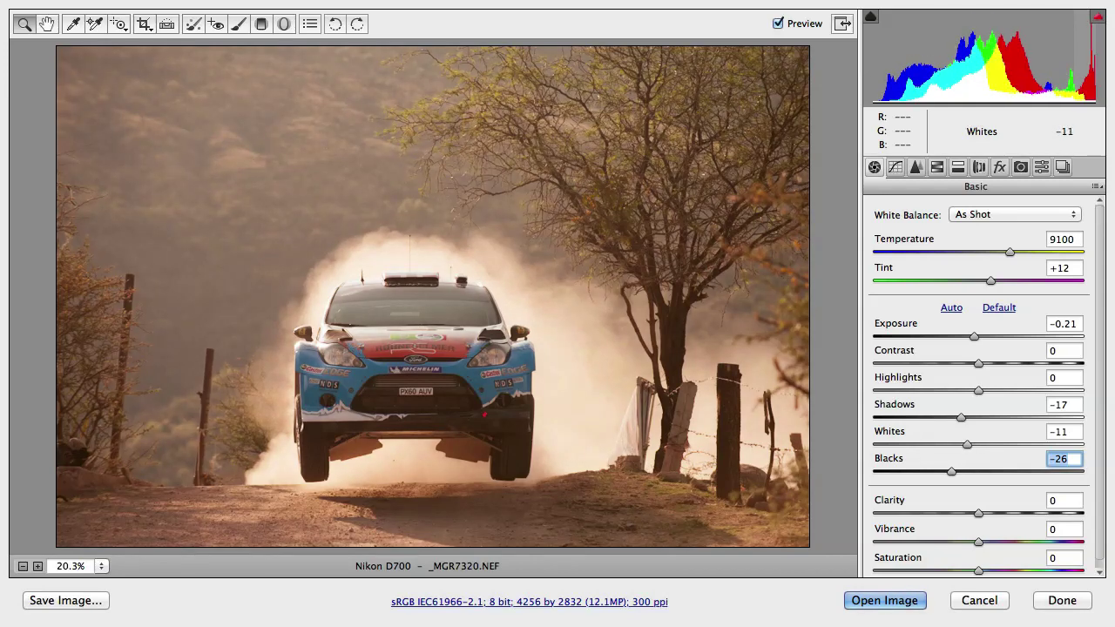
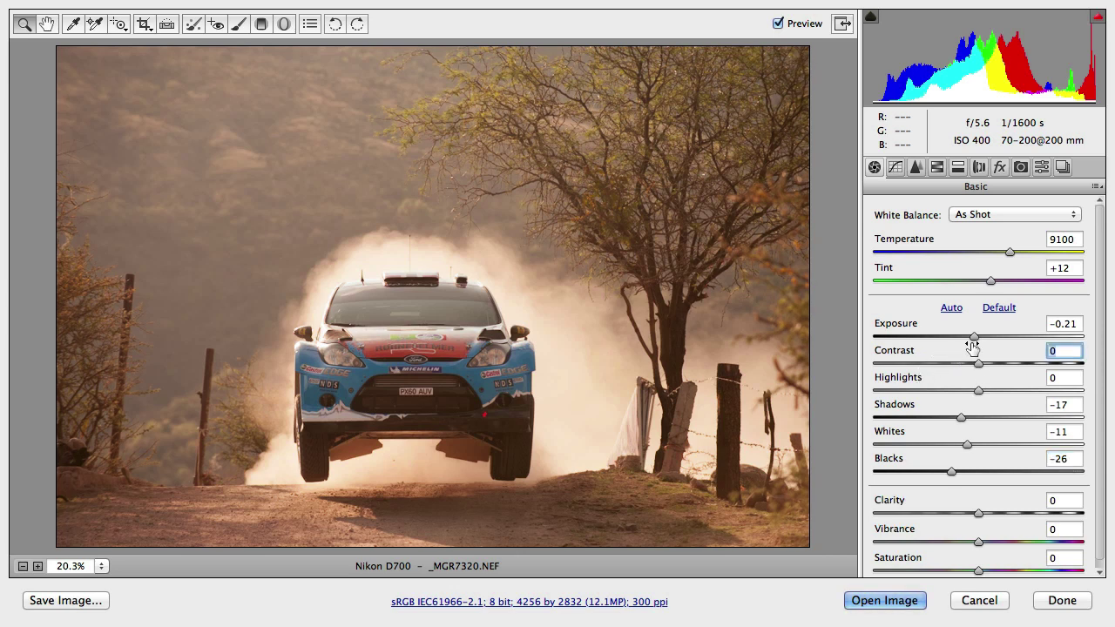
Raise Exposure to +0.80 and check the blown-out areas with the highlight clipping warning, turning it off again
key("alt")
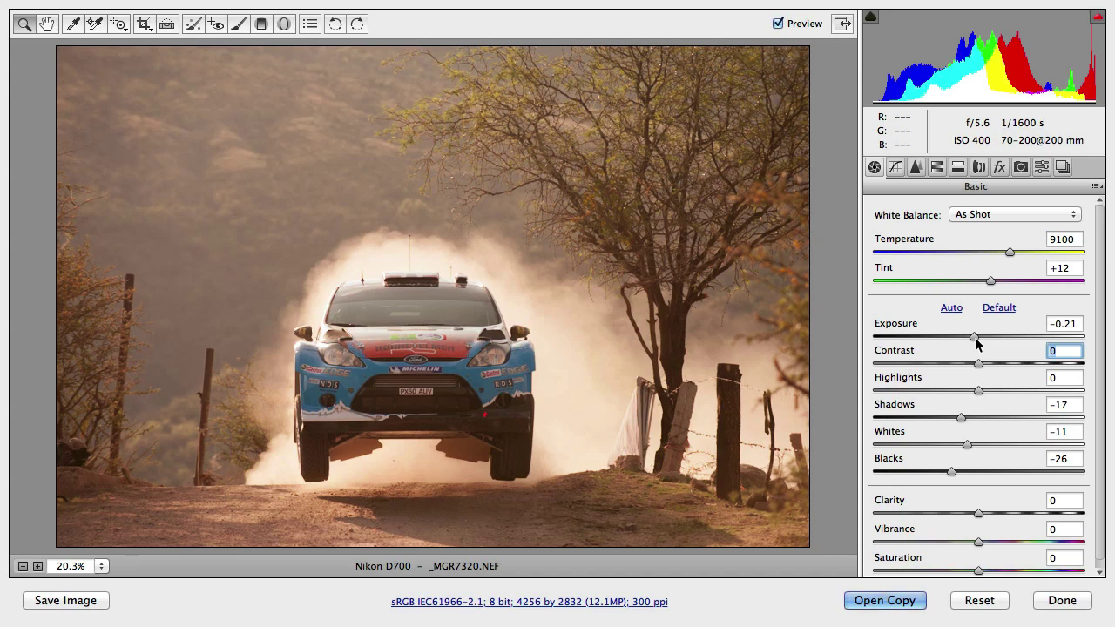
key("alt")
left_click_drag(976, 338, 998, 341)
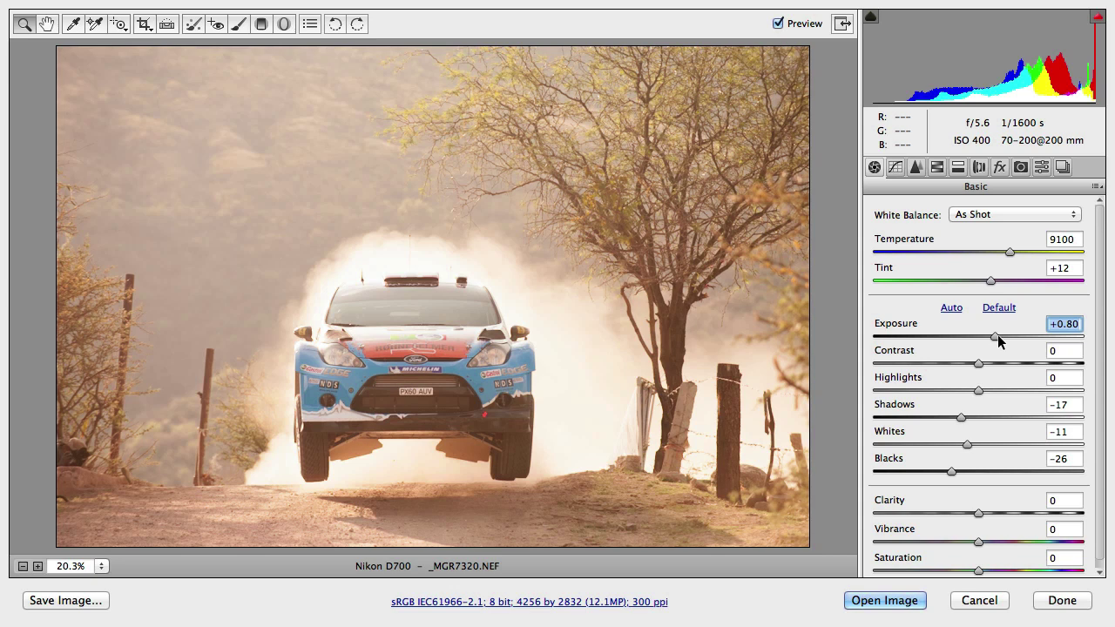
left_click(1097, 17)
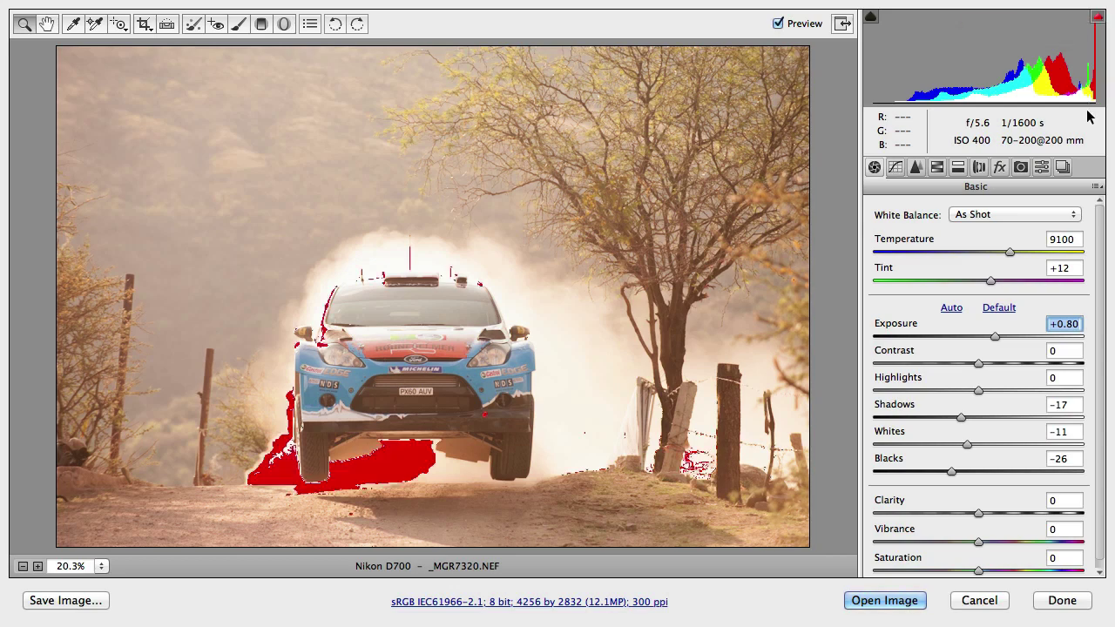
key("o")
Check the shadow clipping warning with Exposure at -4.10, turn the warning off and reset all tone settings to their defaults
left_click(871, 19)
left_click_drag(995, 336, 892, 338)
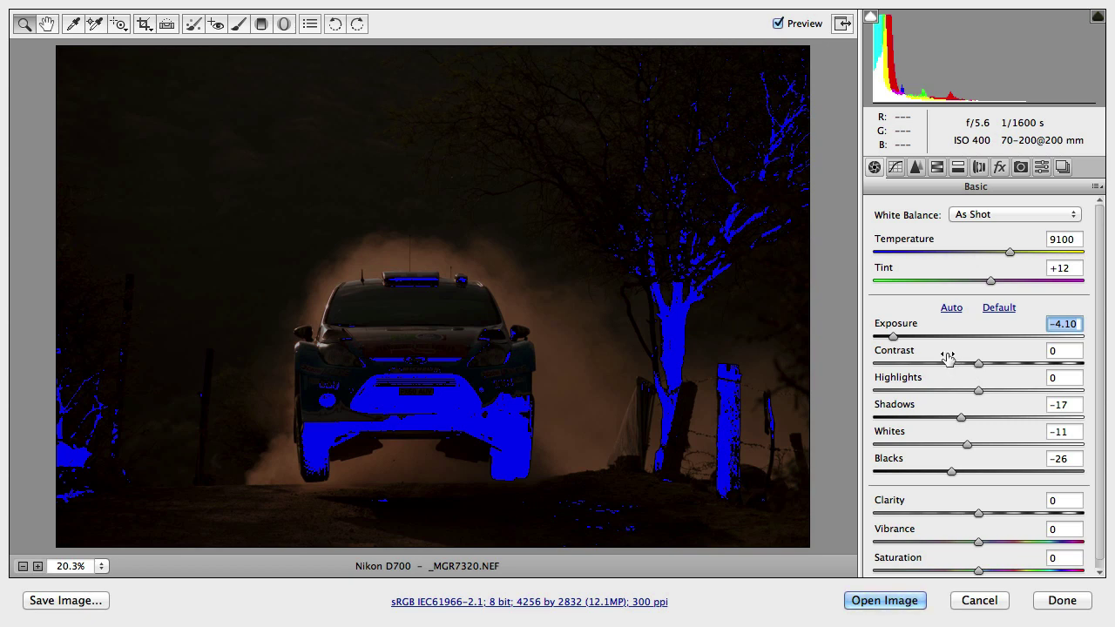
left_click(870, 19)
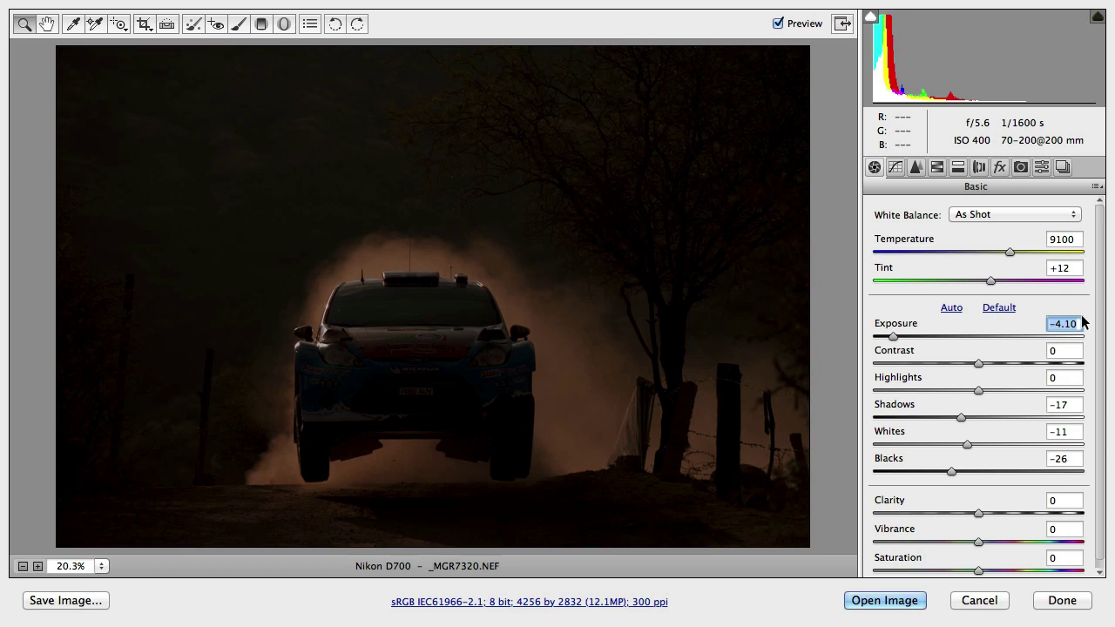
double_click(895, 336)
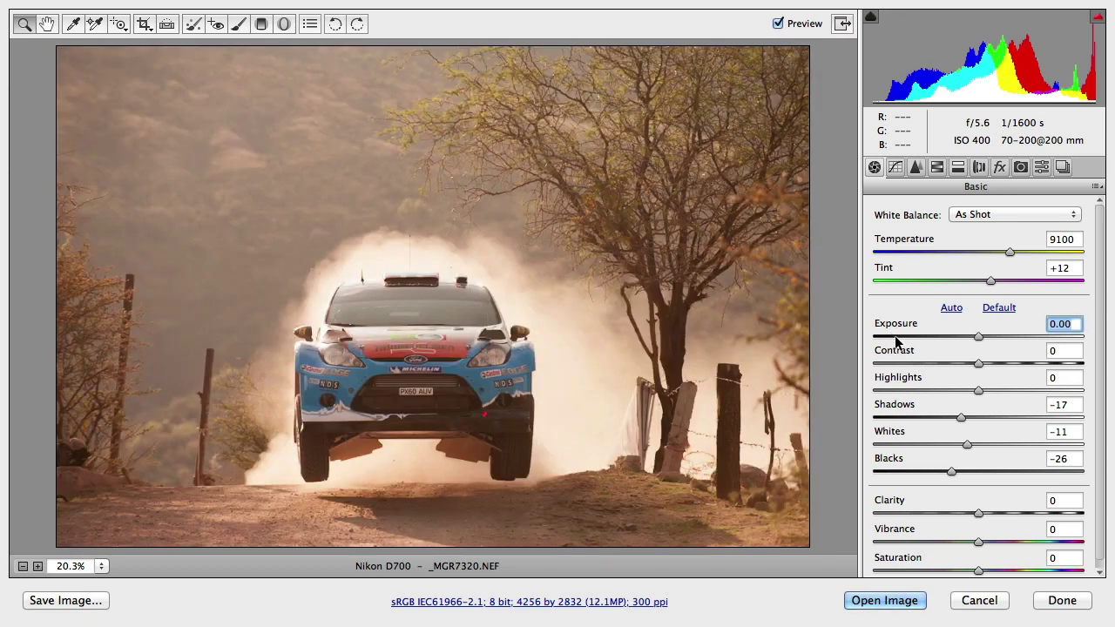
left_click(999, 308)
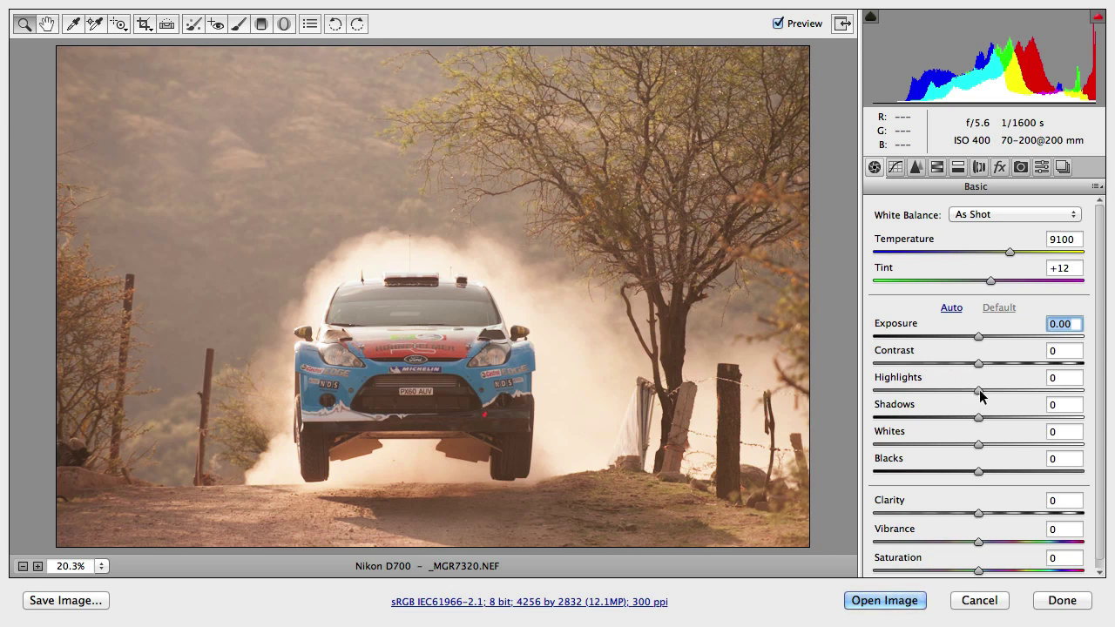
Try Highlights at -100, bring the value back up and reset it to 0
left_click_drag(978, 390, 860, 390)
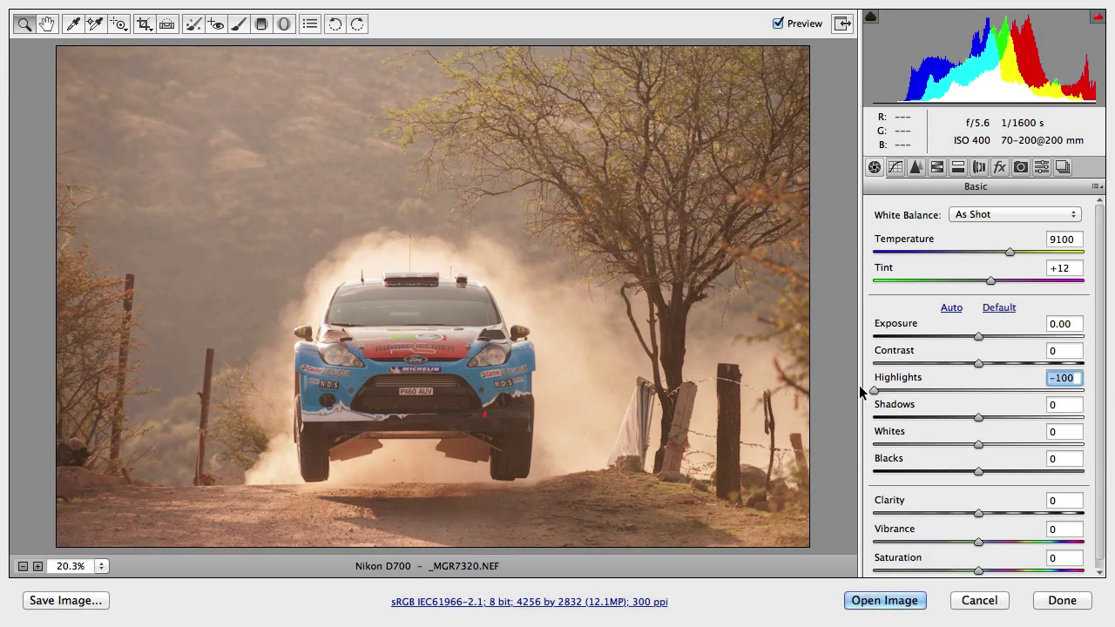
left_click_drag(875, 391, 971, 396)
double_click(971, 391)
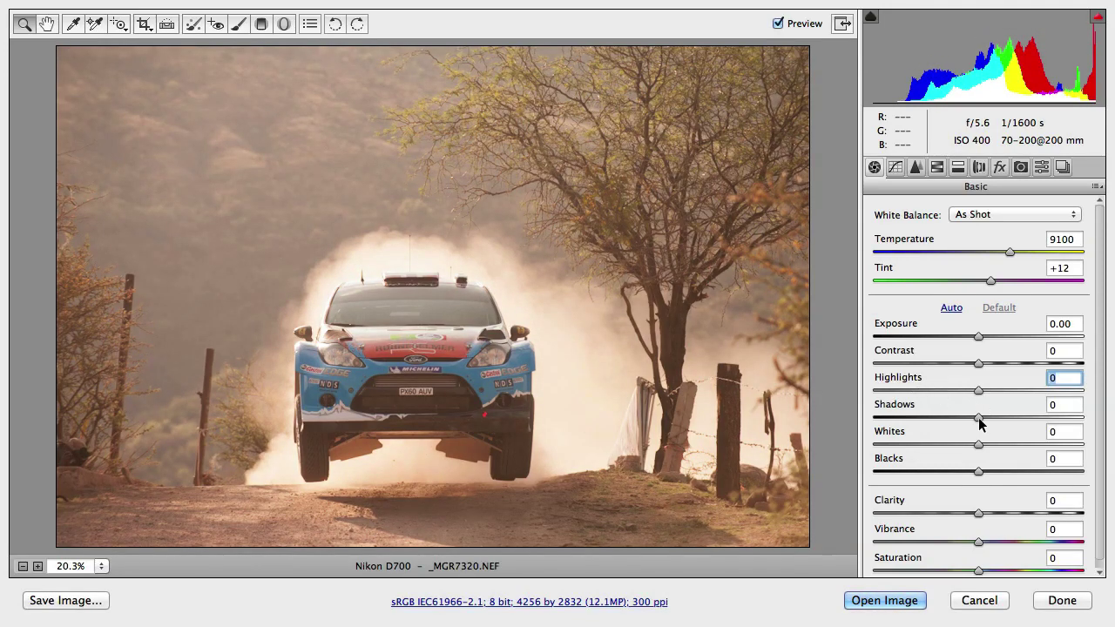
Try Shadows at both extremes and at values between, such as -100, +51 and +23, and reset it to 0
left_click(979, 418)
left_click_drag(979, 418, 870, 421)
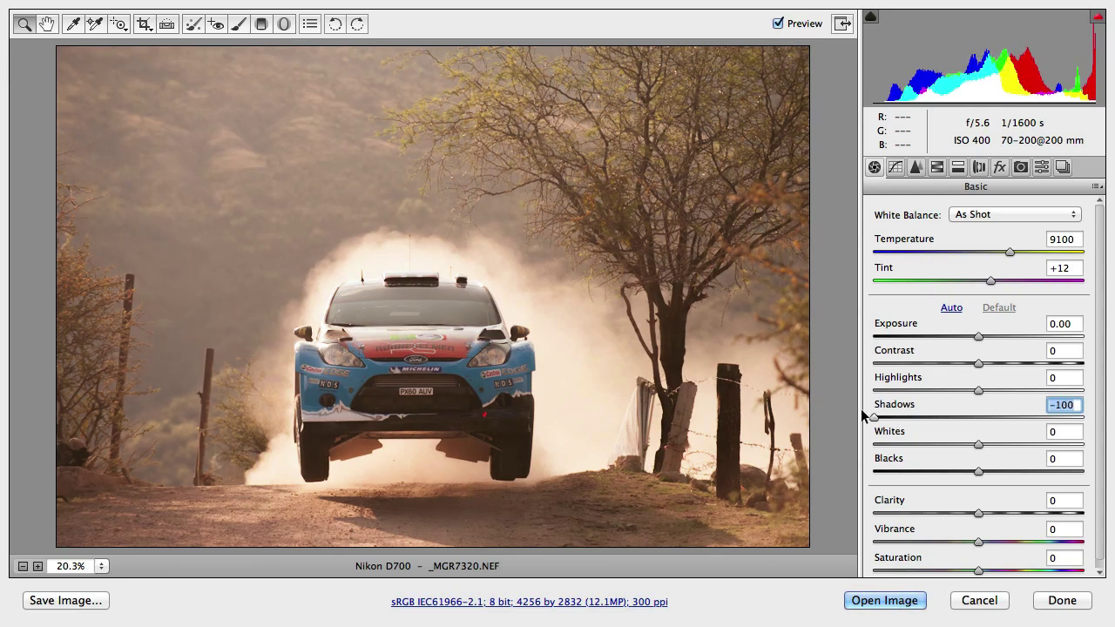
left_click_drag(872, 418, 1110, 414)
left_click(1031, 417)
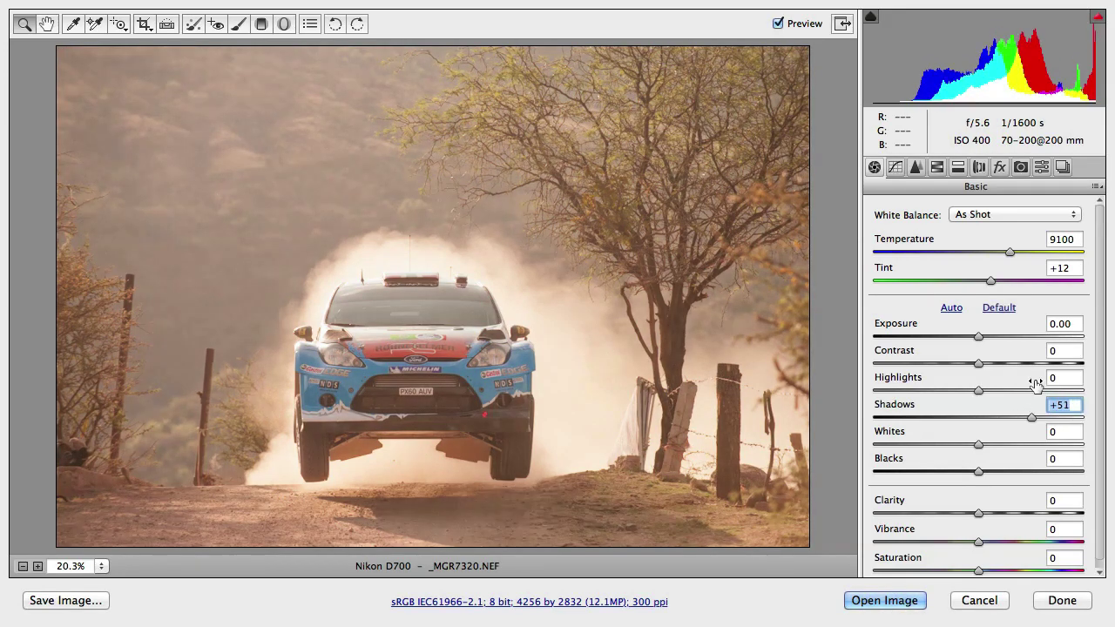
left_click(1031, 416)
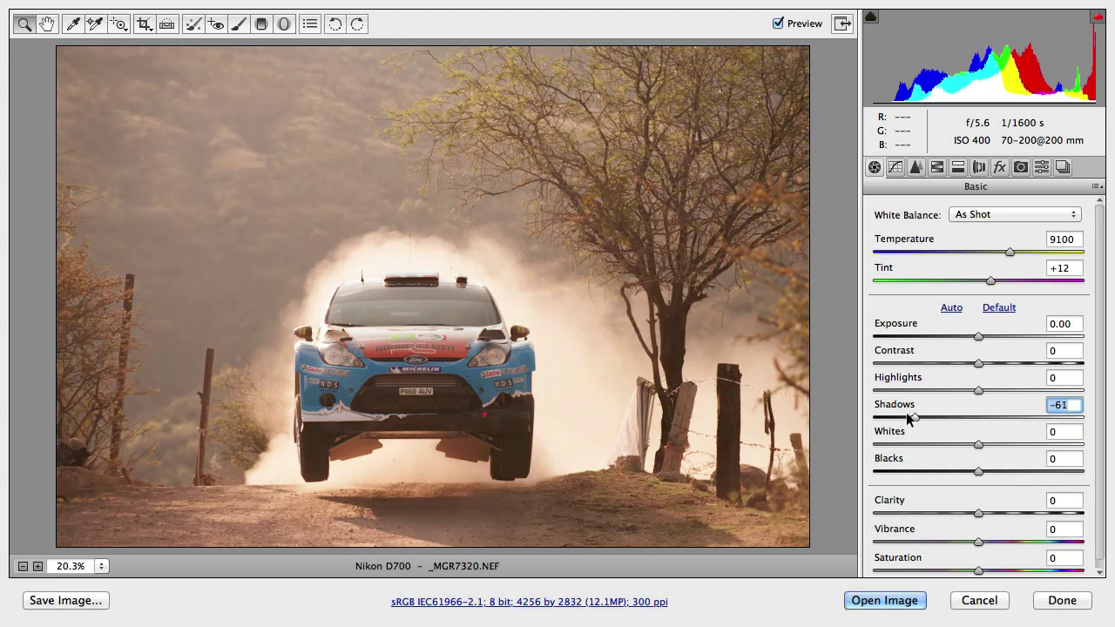
left_click_drag(1031, 415, 998, 418)
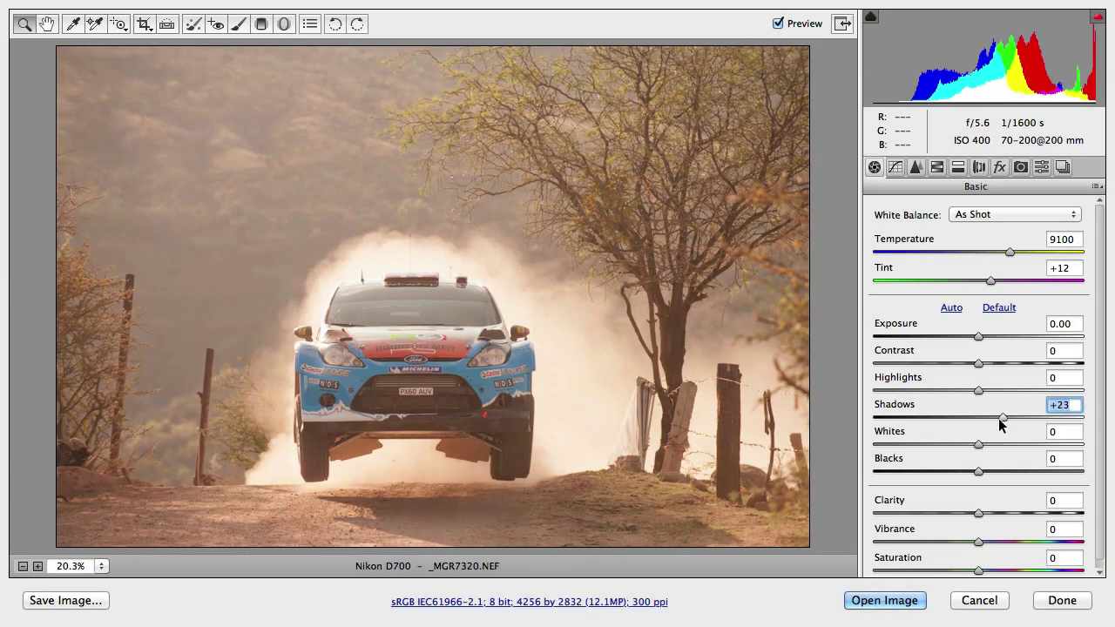
double_click(997, 418)
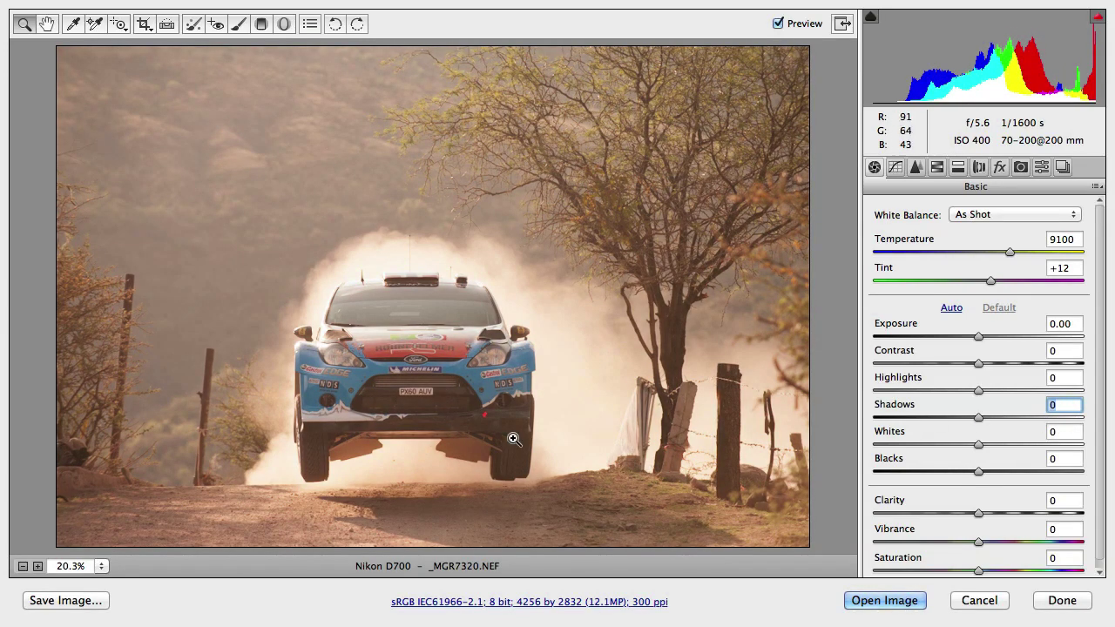
Try Highlights at -100 and Shadows at +100 with Contrast raised to +62, and reset Contrast to 0
left_click_drag(979, 391, 1011, 393)
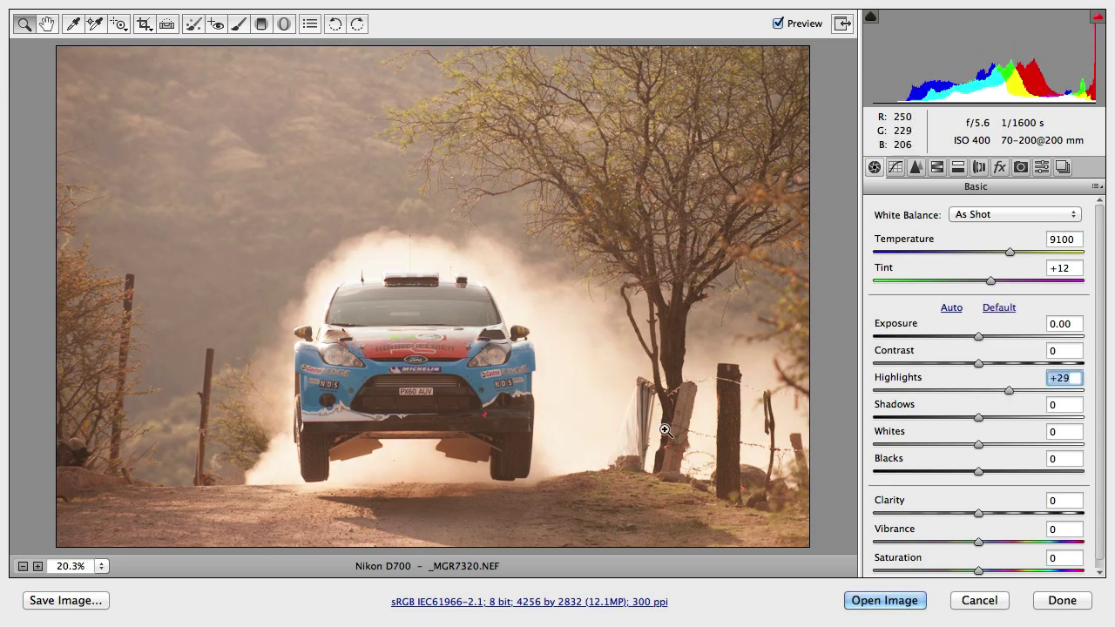
left_click_drag(1010, 388, 1036, 417)
double_click(997, 389)
left_click_drag(978, 390, 818, 385)
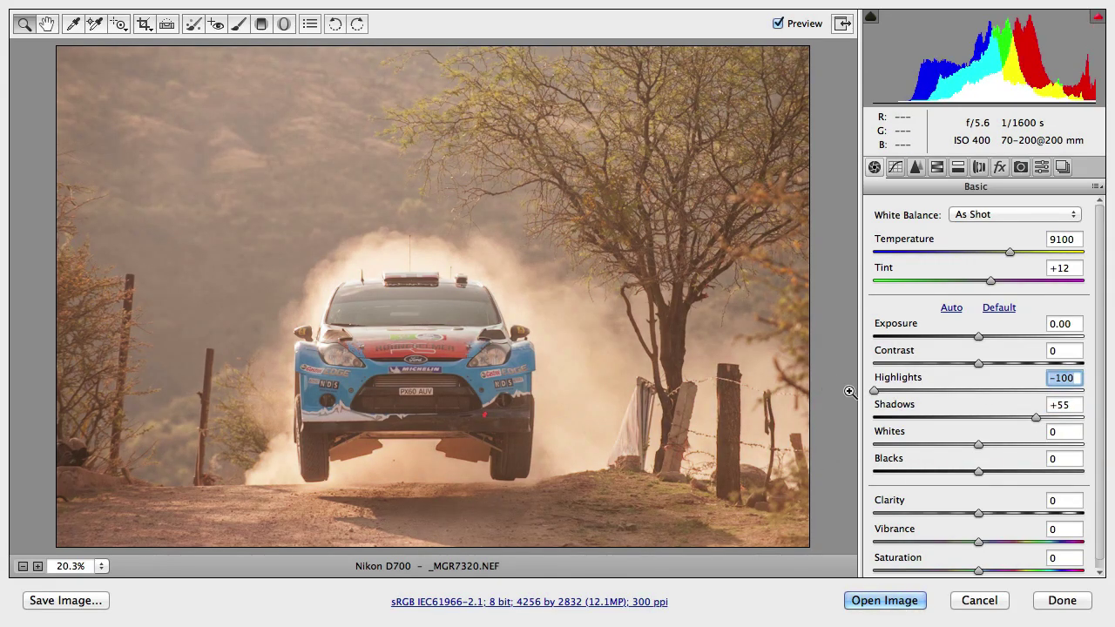
left_click_drag(1038, 416, 1083, 417)
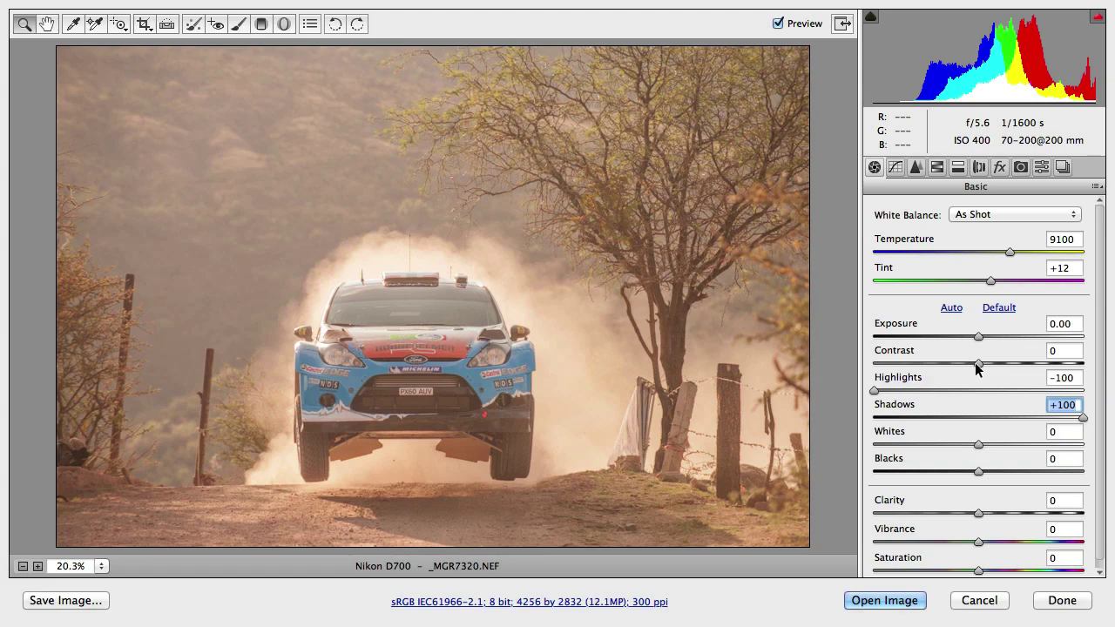
left_click_drag(976, 366, 1042, 364)
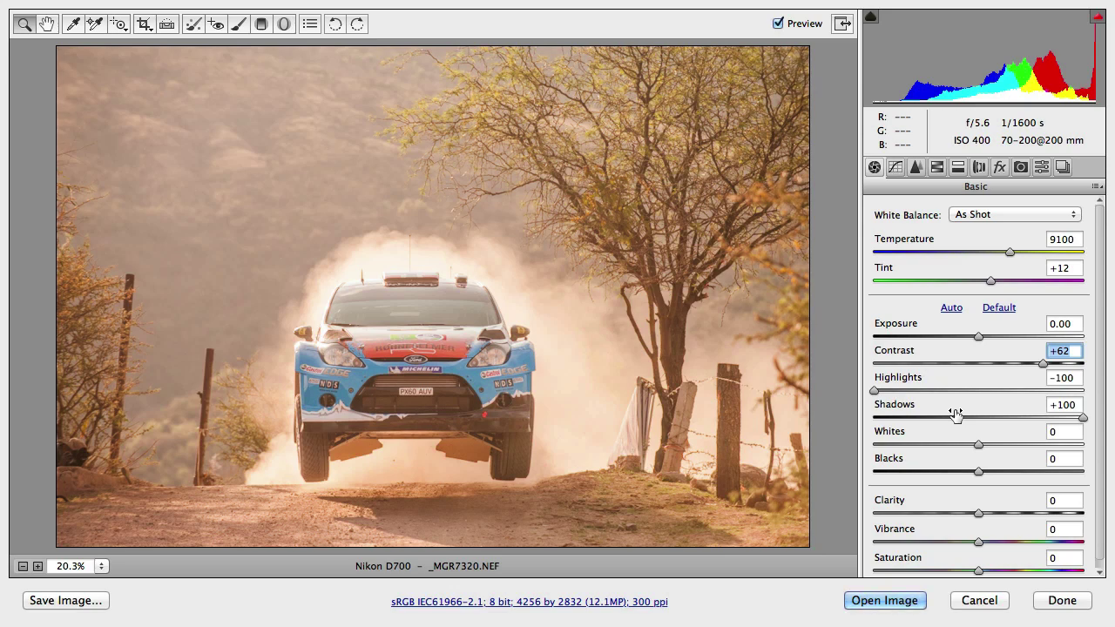
double_click(1043, 364)
Balance the photo's brightness with Highlights at -74, Shadows at +53 and Exposure at -0.40
left_click_drag(874, 390, 910, 391)
left_click_drag(1061, 417, 1052, 419)
left_click_drag(1052, 420, 1029, 421)
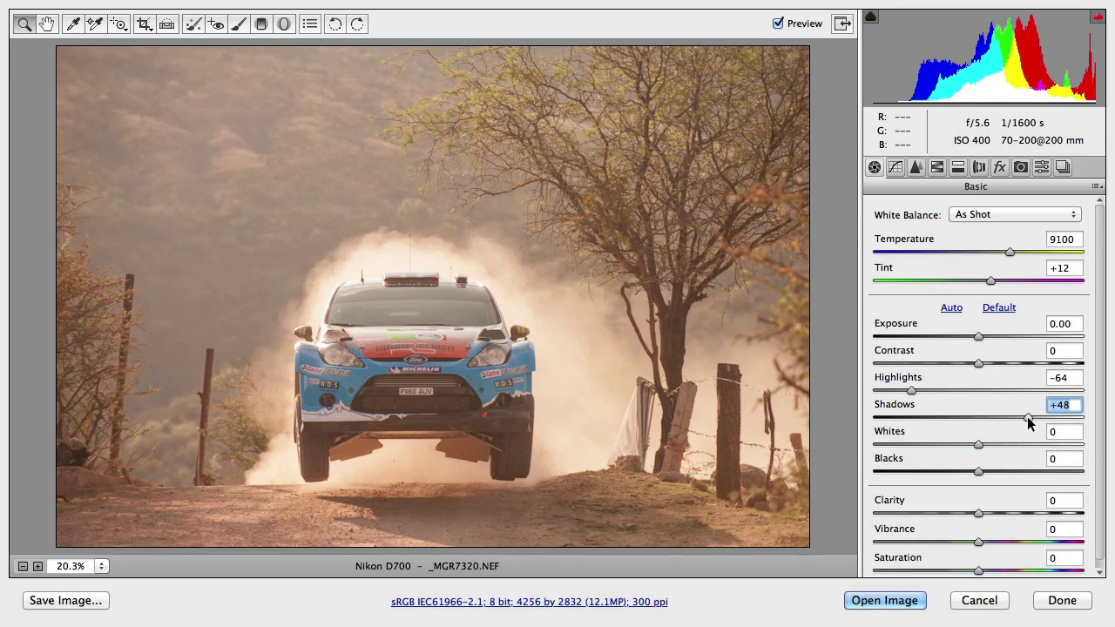
mouse_move(977, 337)
left_mouse_down()
mouse_move(990, 340)
mouse_move(968, 342)
left_mouse_up()
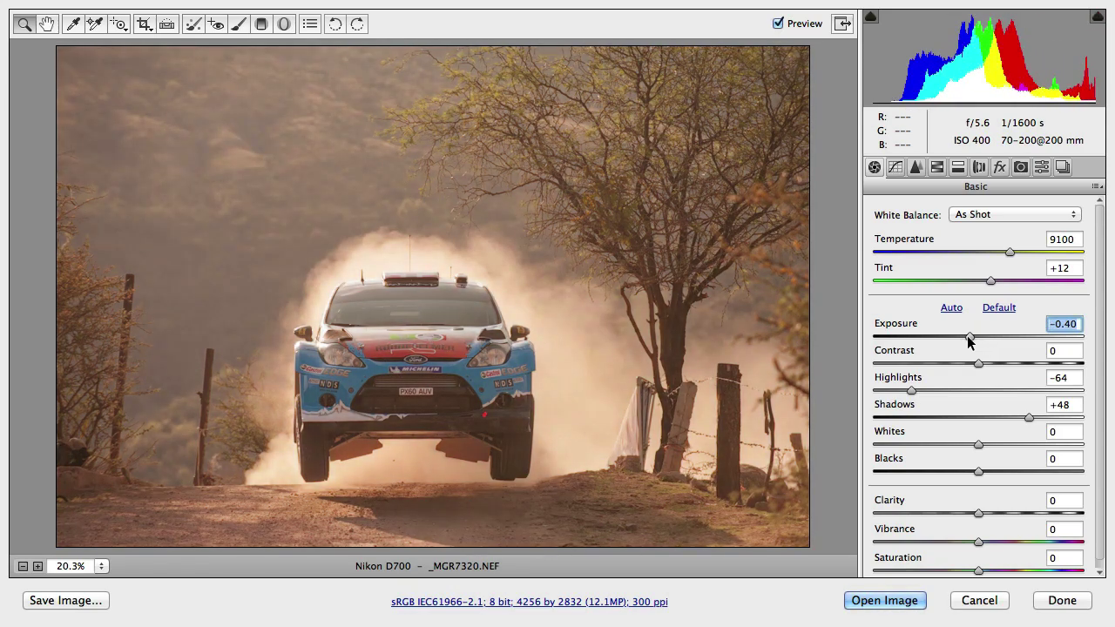
left_click_drag(912, 390, 900, 390)
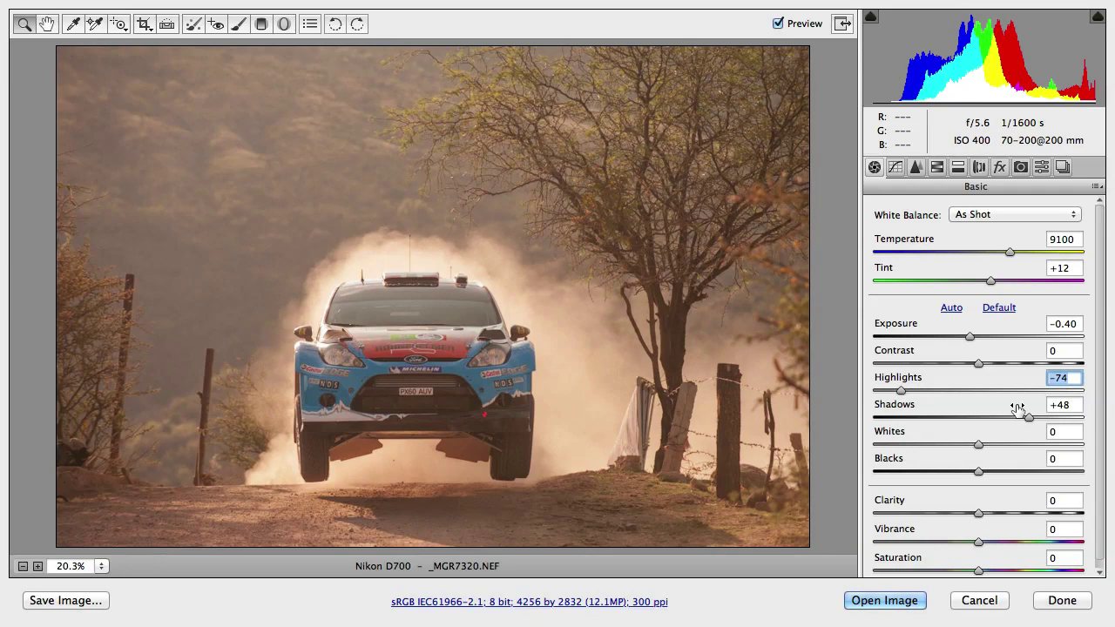
left_click_drag(1028, 421, 1035, 422)
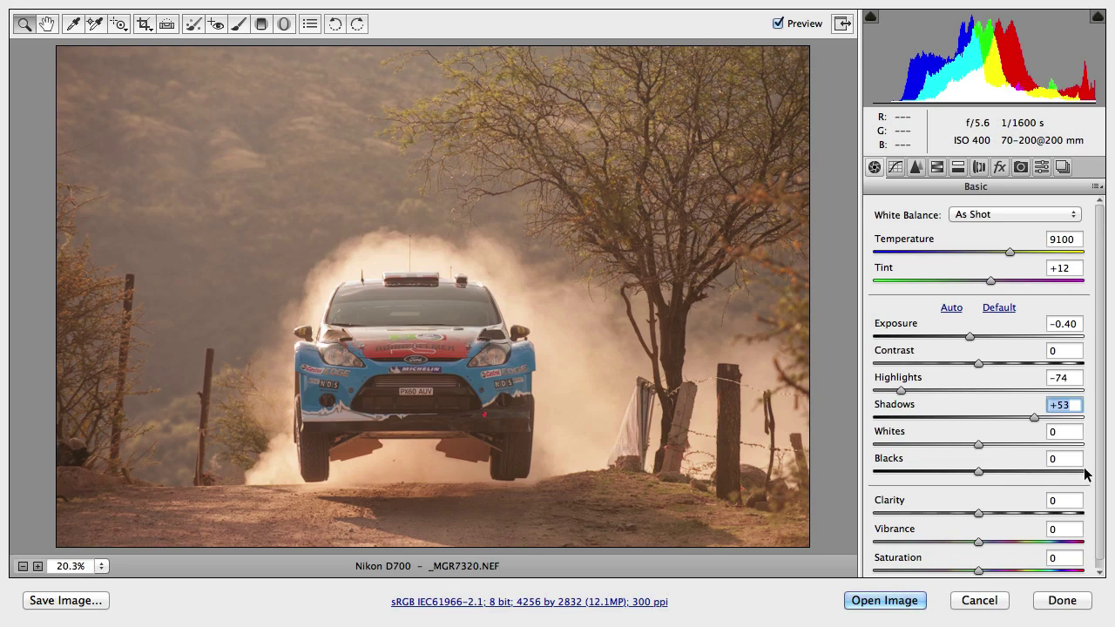
Set Whites to +36 and Blacks to -33, with a trial reduction of Contrast reset to 0
left_click_drag(978, 446, 1016, 446)
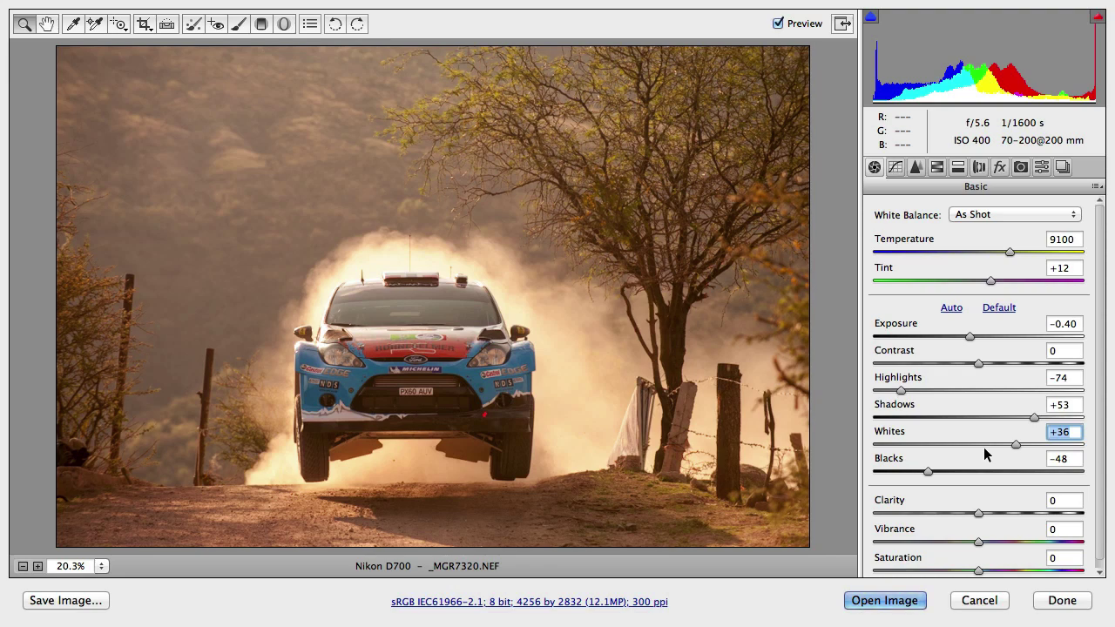
left_click_drag(978, 363, 934, 369)
double_click(957, 365)
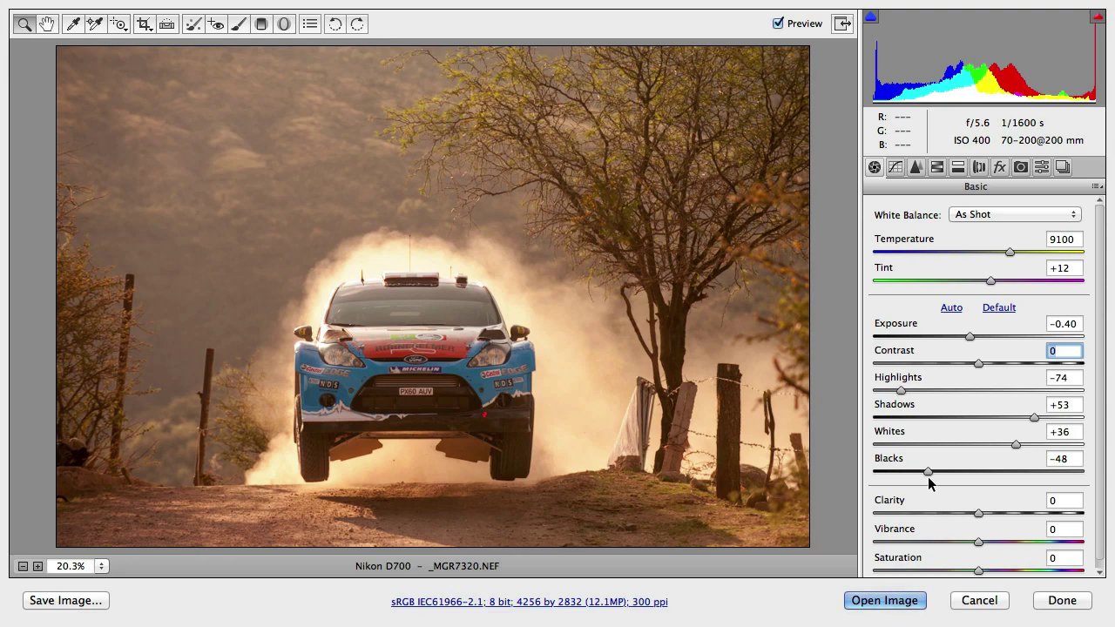
key("alt")
left_click_drag(928, 471, 945, 475)
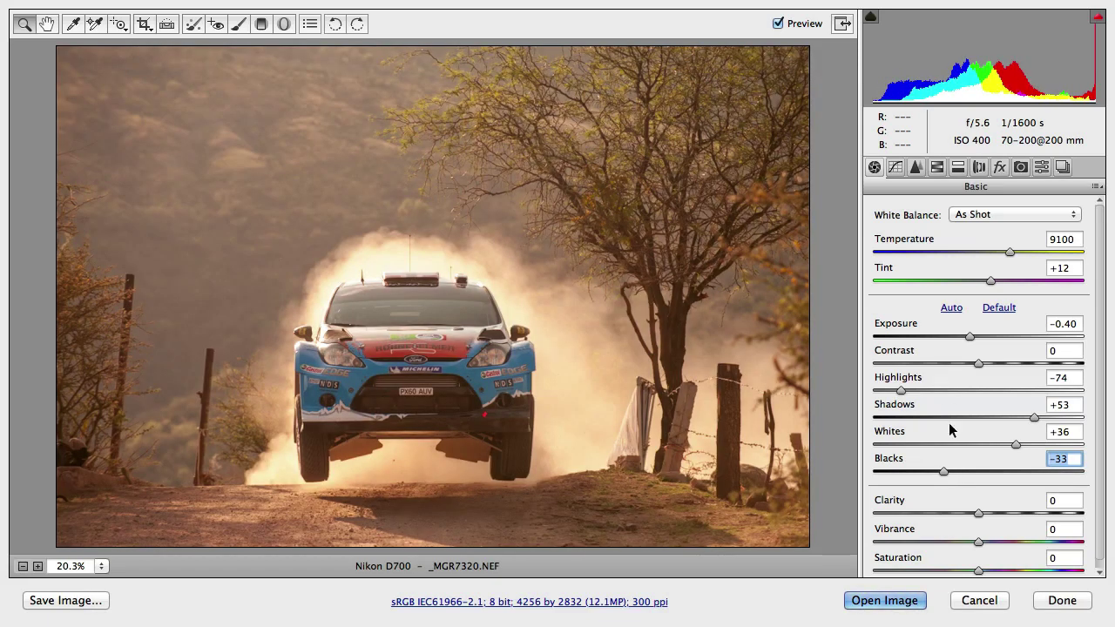